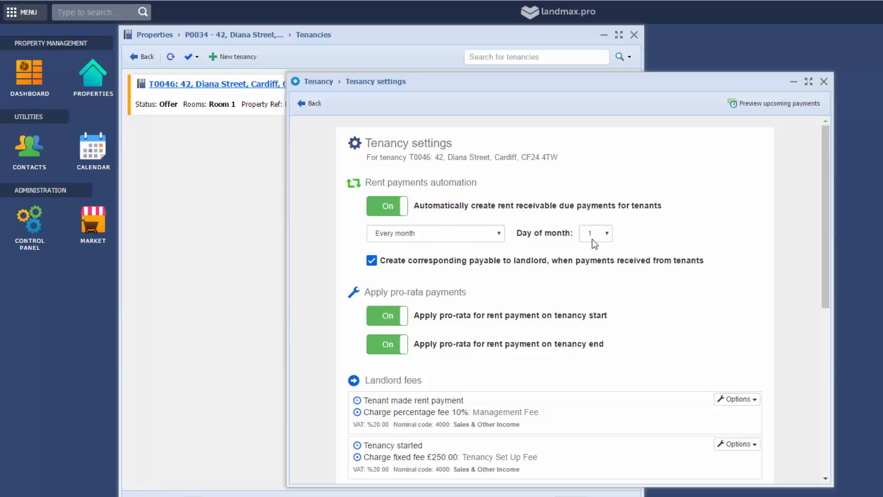
# Turn off pro-rata rent payments for both tenancy start and tenancy end in the tenancy settings
pyautogui.scroll(-1, 460, 234)
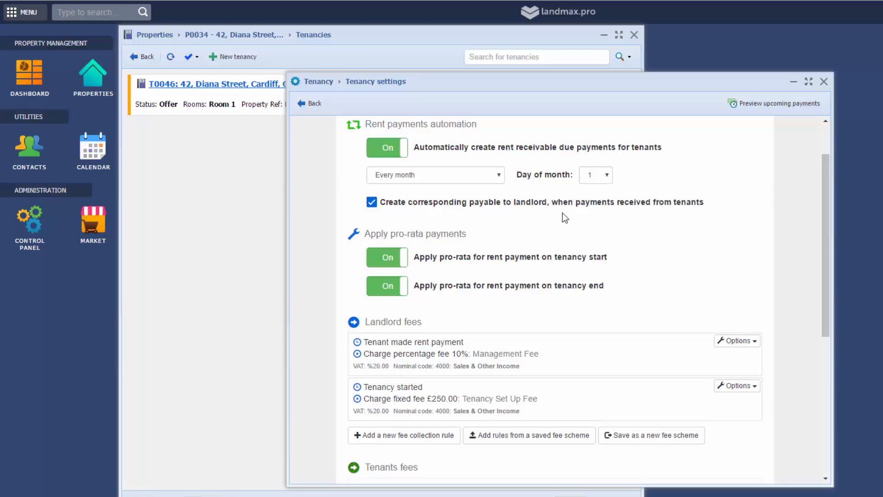
pyautogui.scroll(-1, 562, 213)
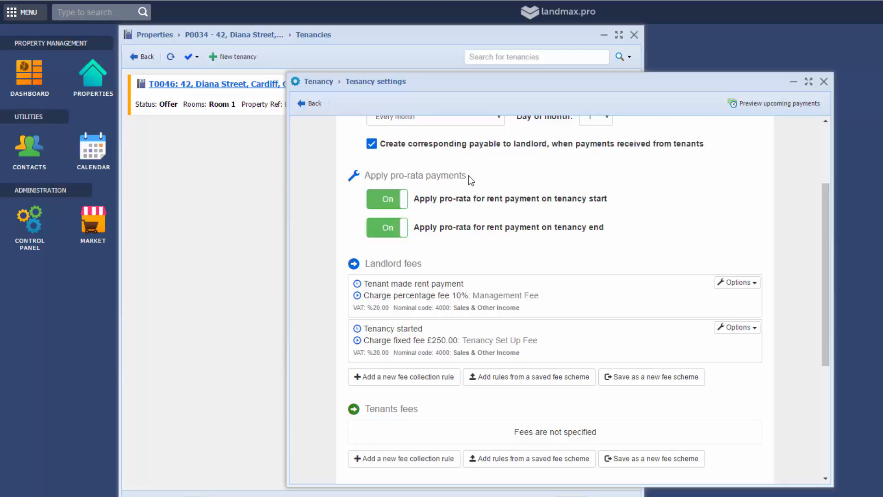
pyautogui.click(393, 200)
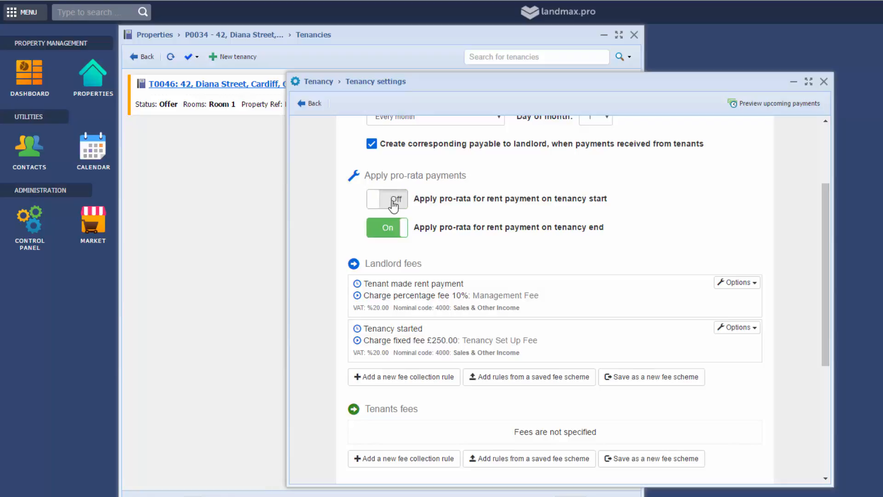
pyautogui.click(387, 226)
# Edit the landlord Management Fee rule, choosing Tenant made rent payment as its trigger, and save it
pyautogui.scroll(-1, 508, 216)
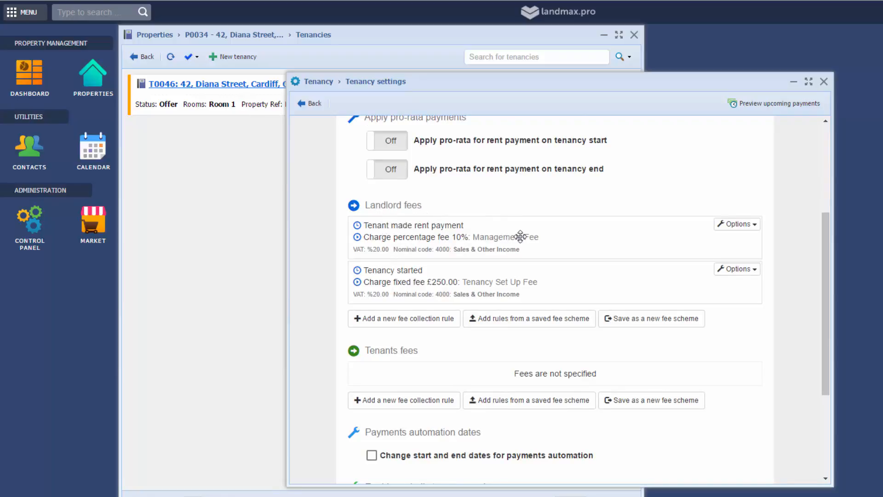
pyautogui.click(736, 226)
pyautogui.click(695, 243)
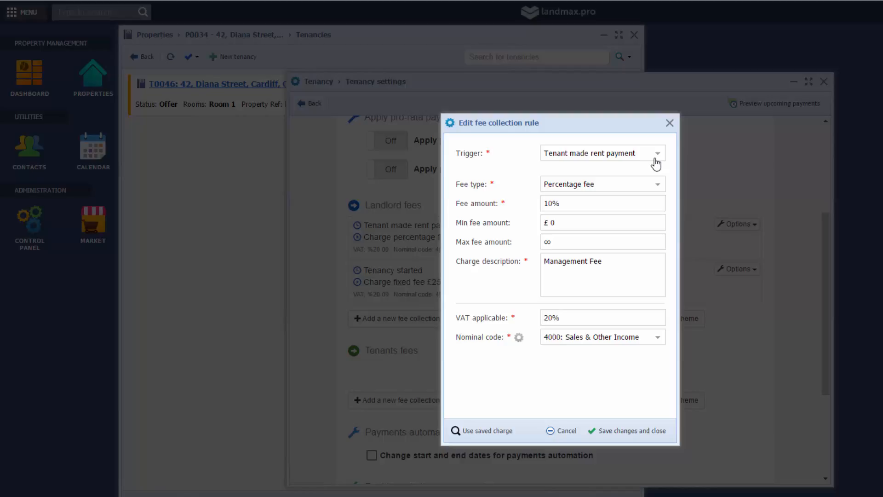
pyautogui.click(606, 156)
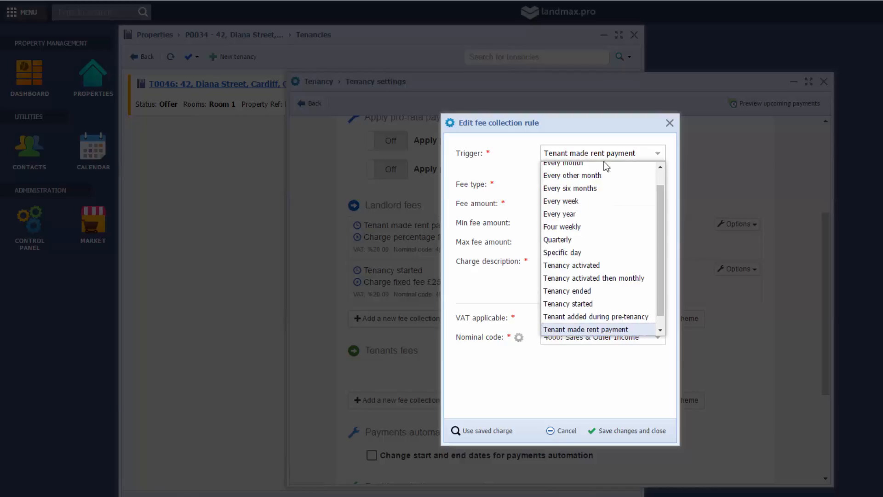
pyautogui.click(591, 332)
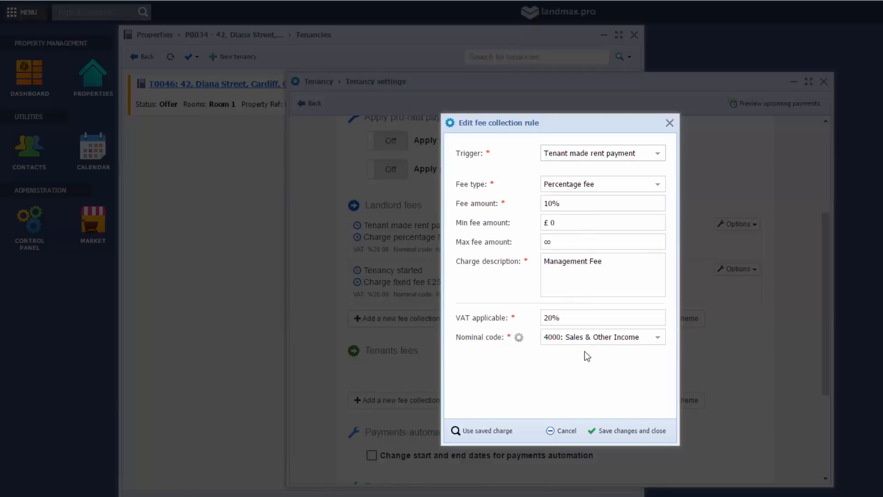
pyautogui.click(640, 431)
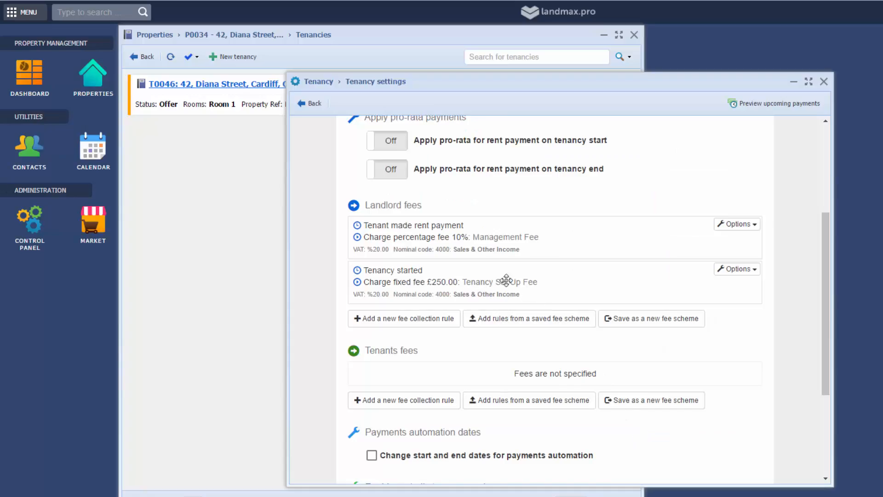
# Open the landlord Tenancy Set Up Fee rule, review its fee amount and close it without saving
pyautogui.click(741, 276)
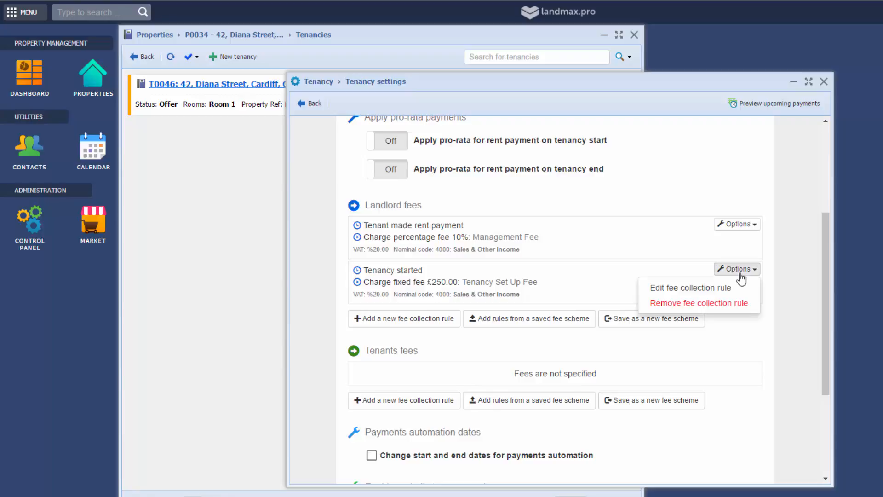
pyautogui.click(711, 288)
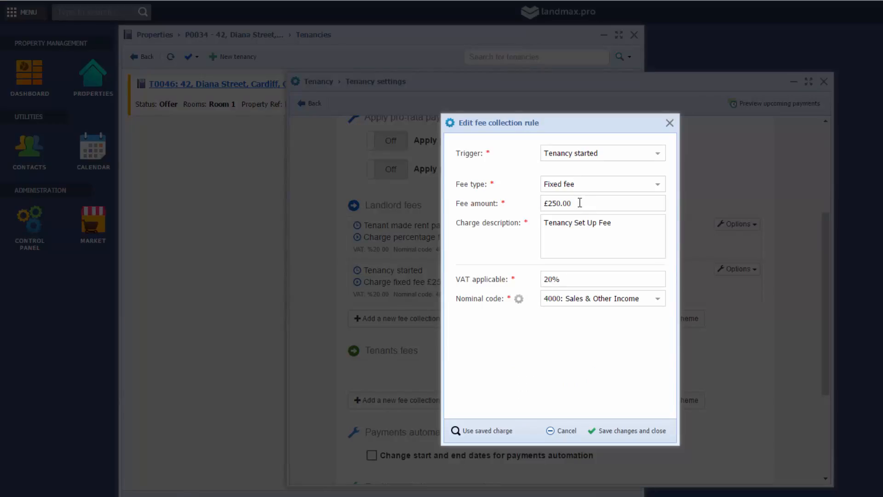
pyautogui.moveTo(578, 206); pyautogui.dragTo(546, 202)
pyautogui.click(670, 122)
# Start a new fee collection rule under Tenants fees with Tenancy activated as the trigger
pyautogui.scroll(-1, 621, 194)
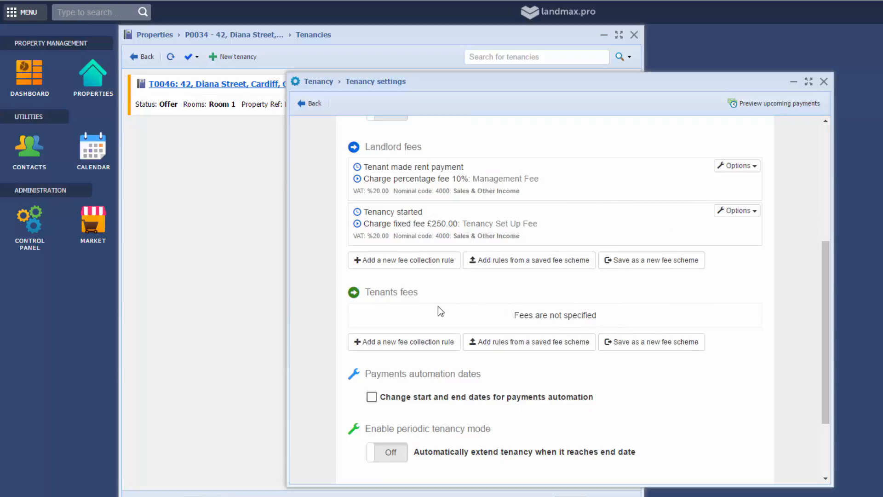
pyautogui.scroll(-1, 565, 322)
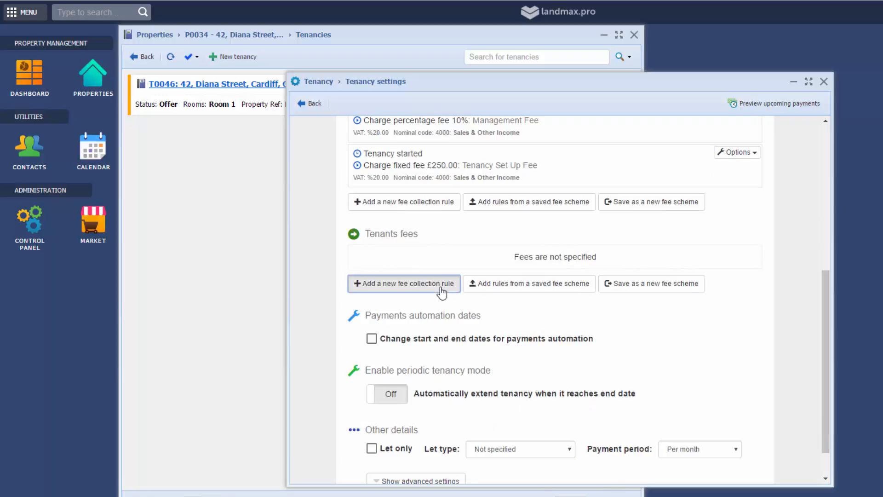
pyautogui.click(389, 284)
pyautogui.click(655, 155)
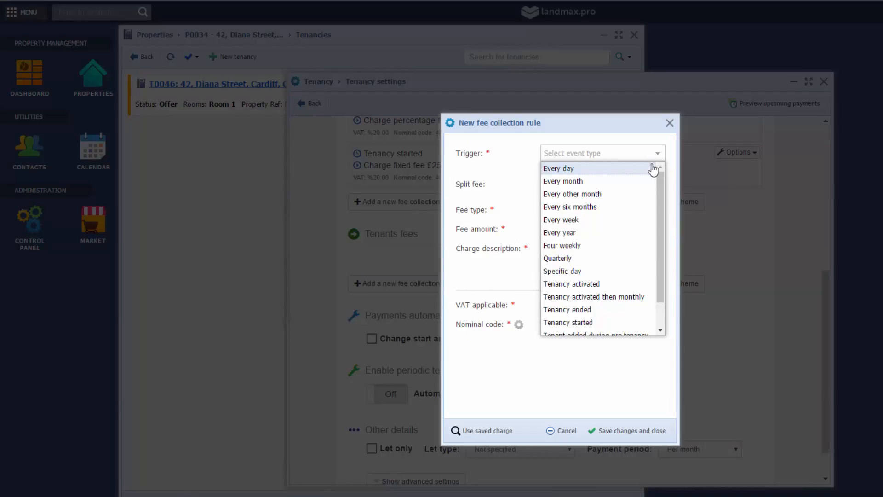
pyautogui.scroll(-1, 642, 186)
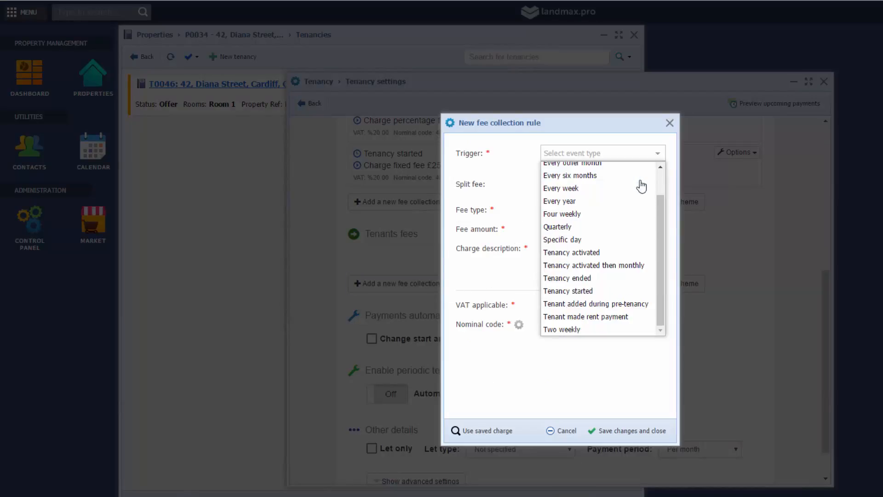
pyautogui.click(627, 258)
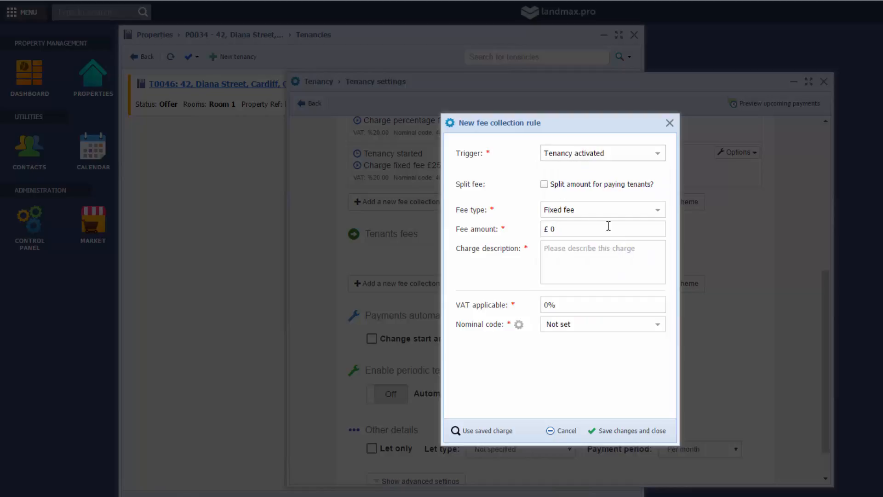
# Make the new tenant fee a percentage fee of 25% with the charge description Booking Fee
pyautogui.click(595, 215)
pyautogui.click(590, 225)
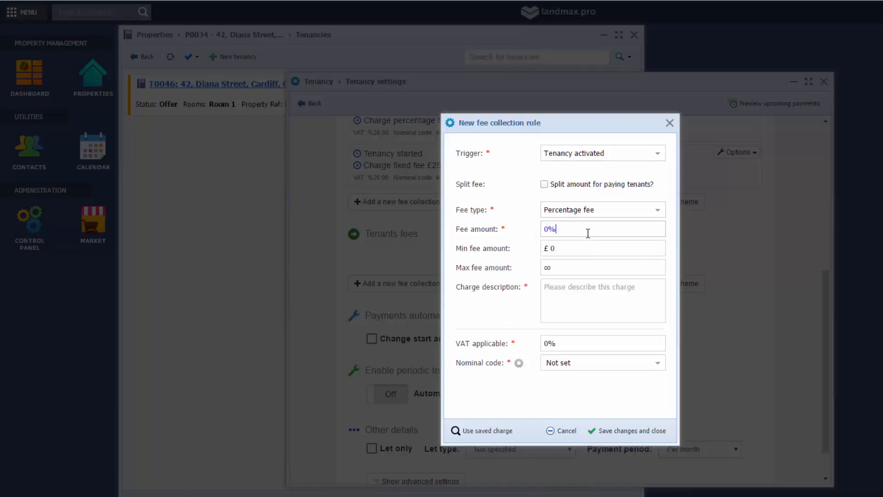
pyautogui.click(588, 230)
pyautogui.write('25')
pyautogui.click(583, 288)
pyautogui.write('Bookin')
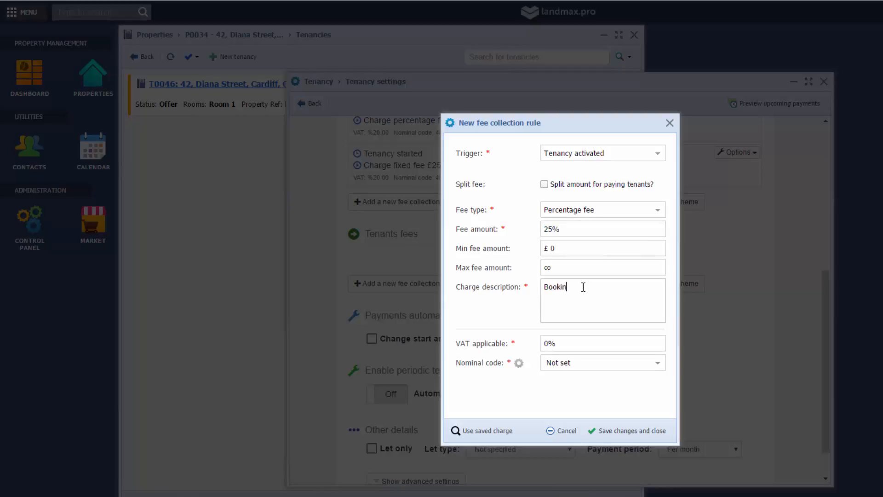
pyautogui.write('g Fee')
# Set the Booking Fee's VAT to 20% and nominal code to 4000: Sales & Other Income, and save the rule
pyautogui.press('Tab')
pyautogui.write('200')
pyautogui.press('BackSpace')
pyautogui.press('BackSpace')
pyautogui.write('0')
pyautogui.click(652, 364)
pyautogui.click(607, 491)
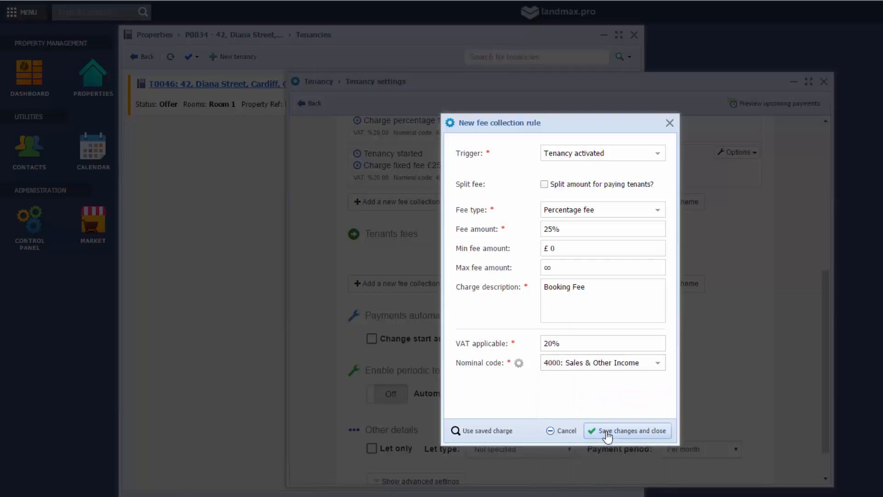
pyautogui.click(605, 427)
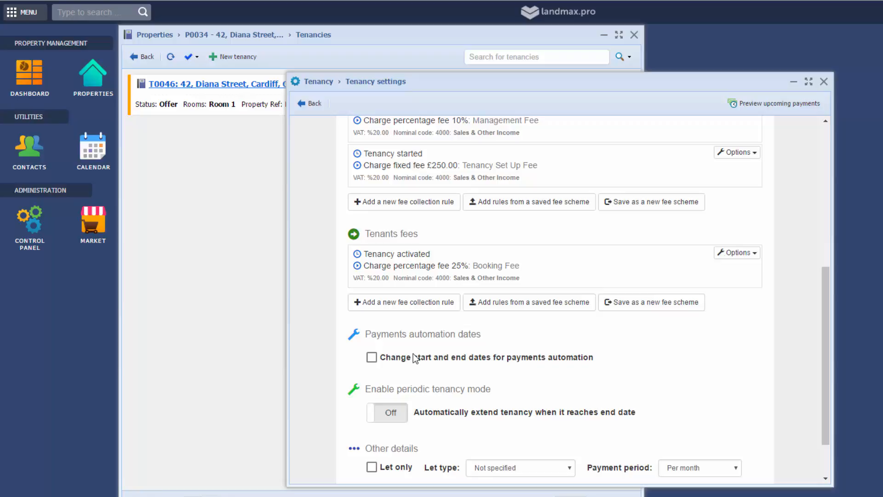
# Check the payments automation date override, leave it off, and enable automatic extension of the tenancy when it reaches its end date
pyautogui.click(401, 359)
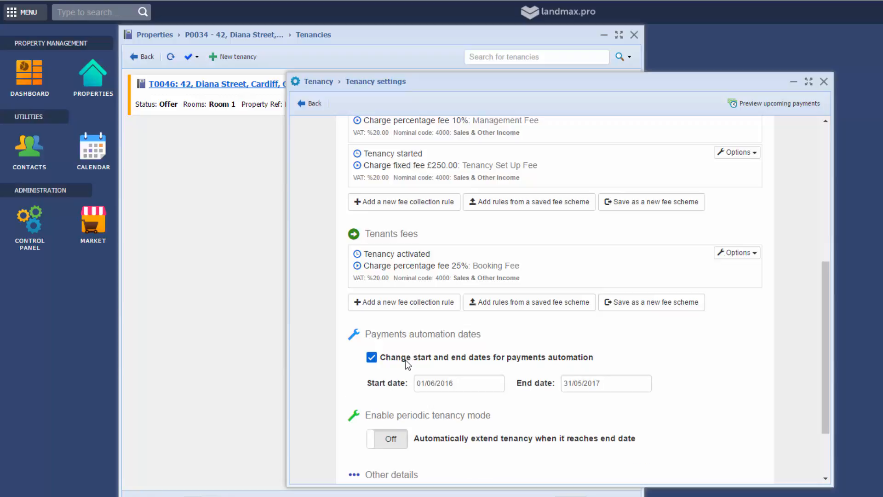
pyautogui.click(372, 358)
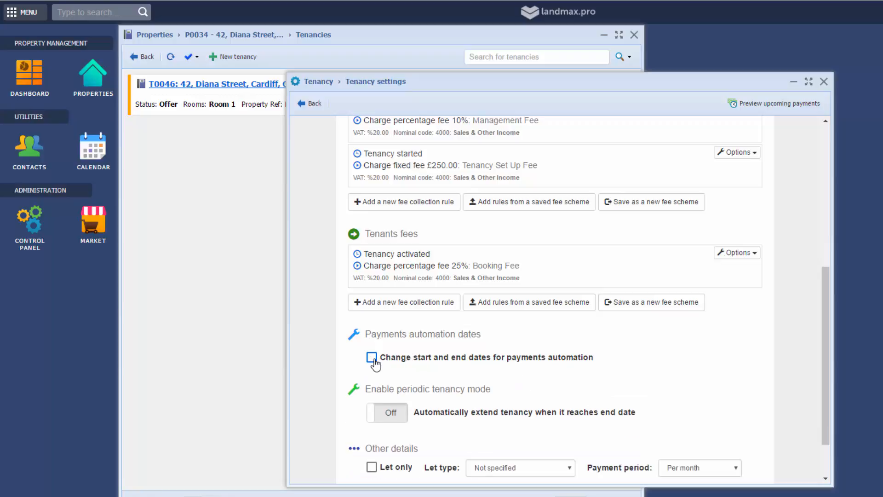
pyautogui.scroll(-2, 487, 357)
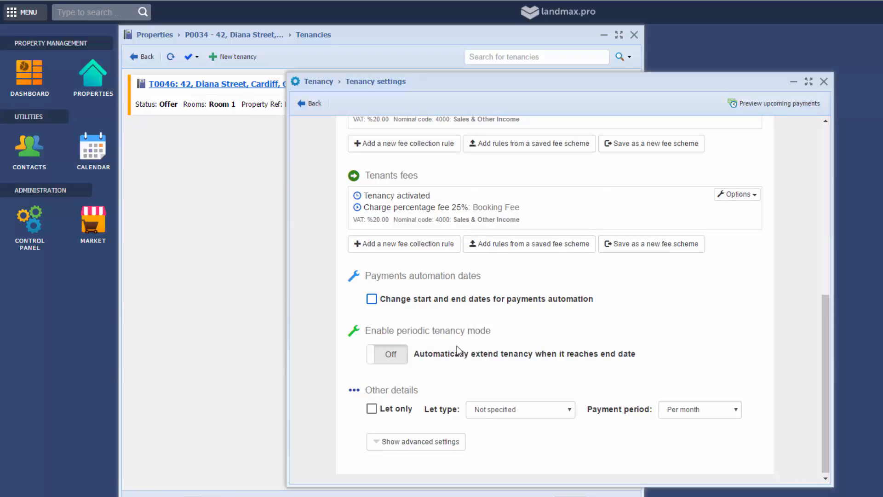
pyautogui.click(406, 355)
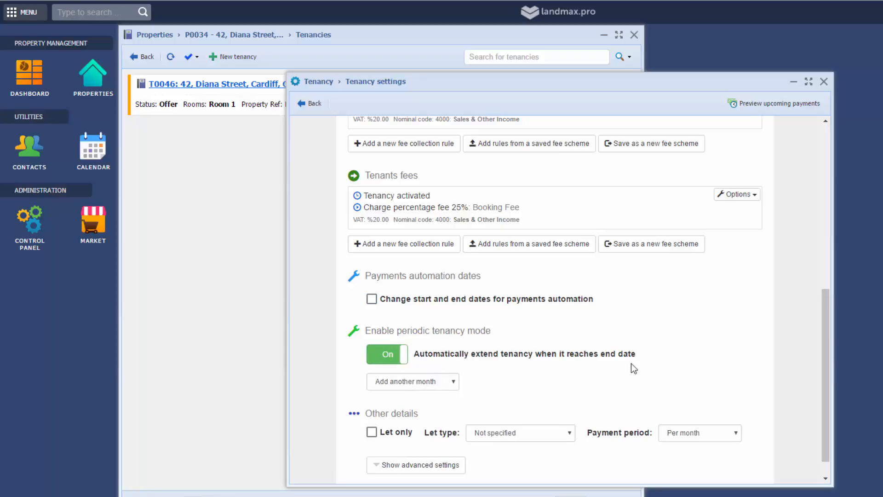
# Preview the tenancy's upcoming payments and examine the fees, monthly rents and payments triggered by the June 2016 rent
pyautogui.scroll(6, 651, 362)
pyautogui.scroll(1, 650, 362)
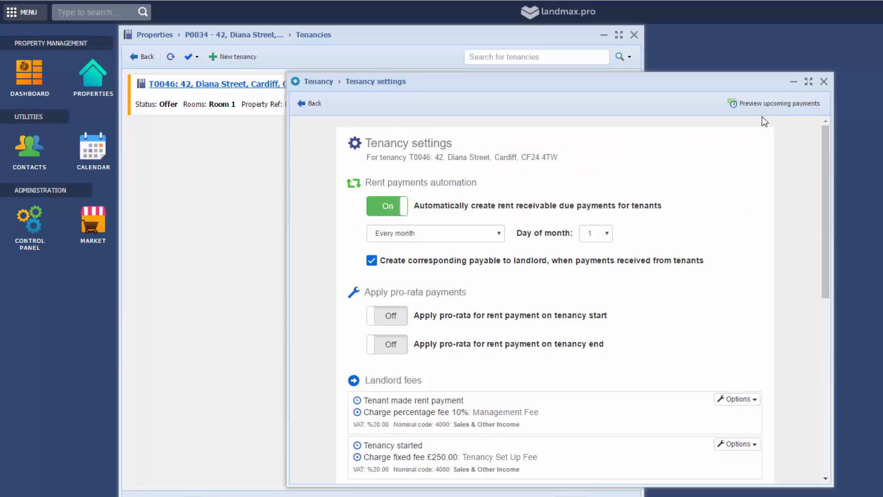
pyautogui.click(766, 104)
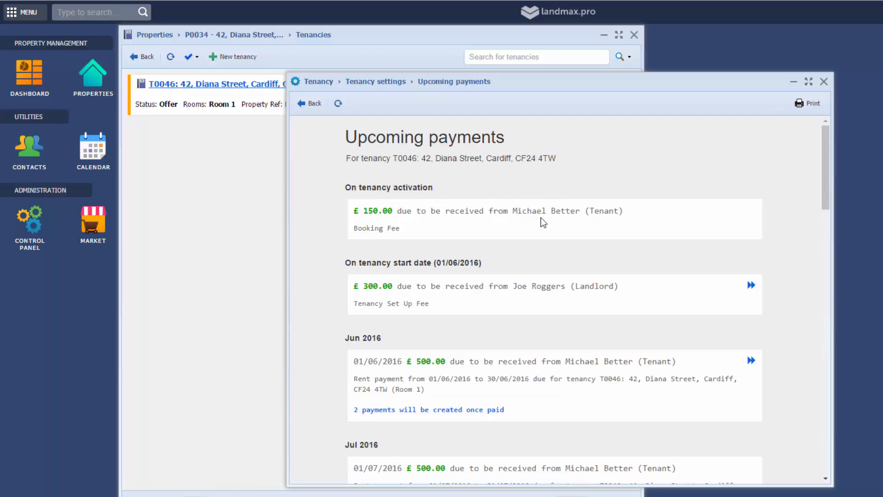
pyautogui.scroll(-1, 601, 210)
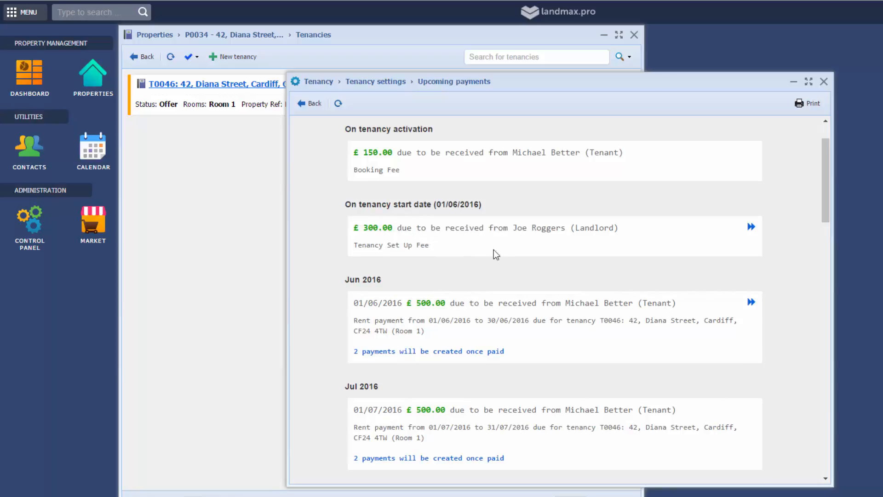
pyautogui.scroll(-1, 493, 251)
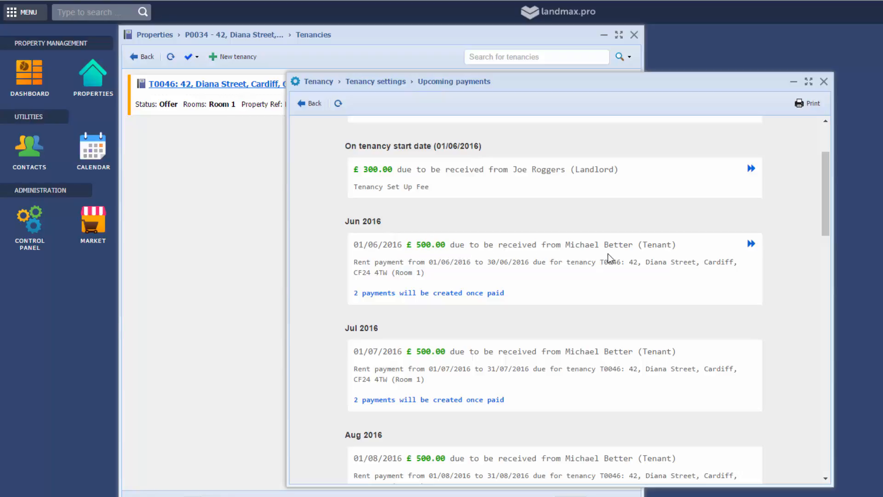
pyautogui.click(473, 293)
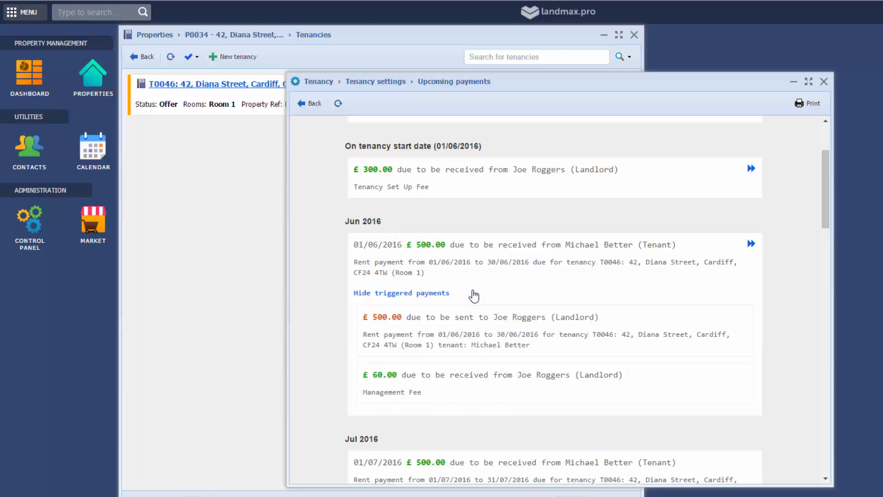
pyautogui.scroll(-1, 521, 286)
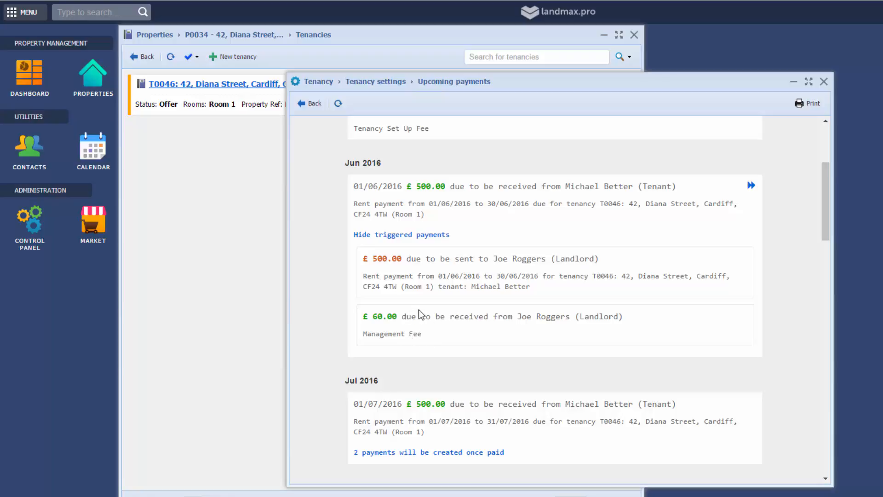
pyautogui.scroll(-3, 428, 314)
pyautogui.scroll(6, 432, 305)
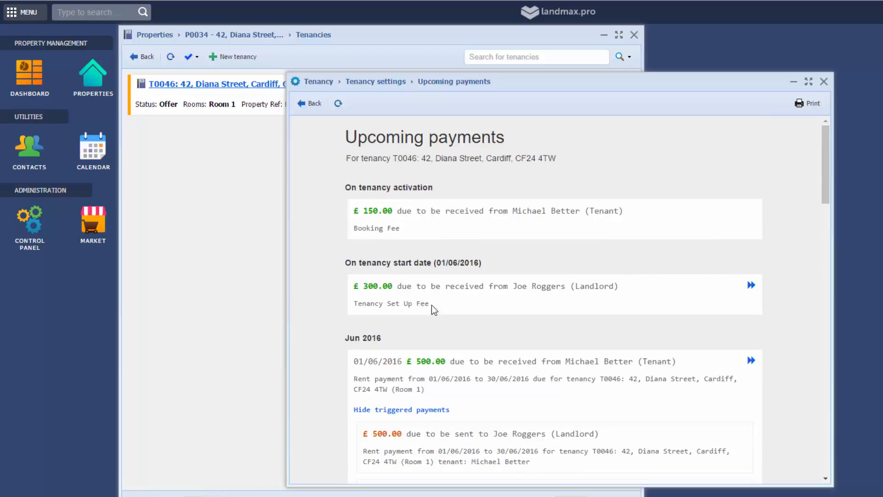
# Return to the tenancy overview, activate the tenancy under offer and acknowledge the confirmation
pyautogui.click(310, 103)
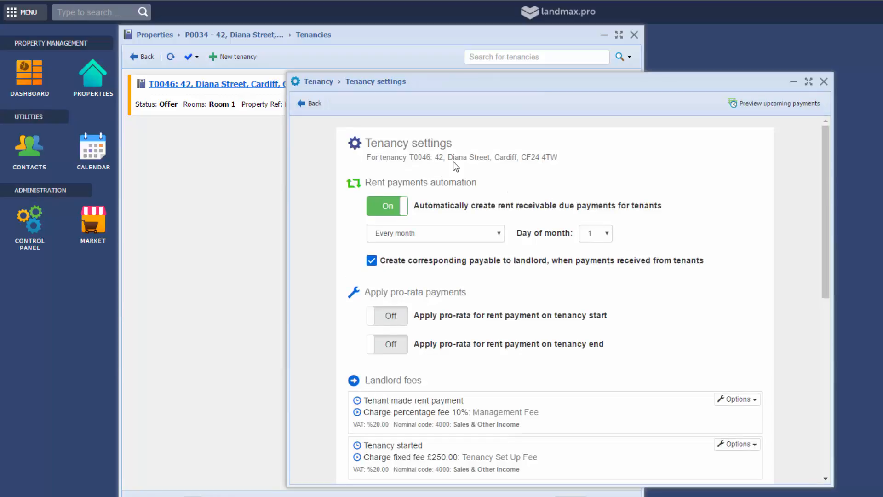
pyautogui.click(310, 103)
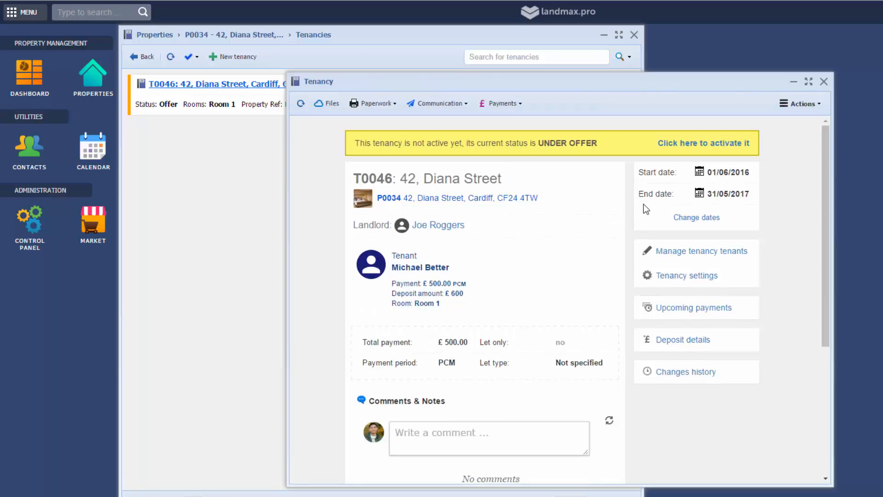
pyautogui.click(702, 143)
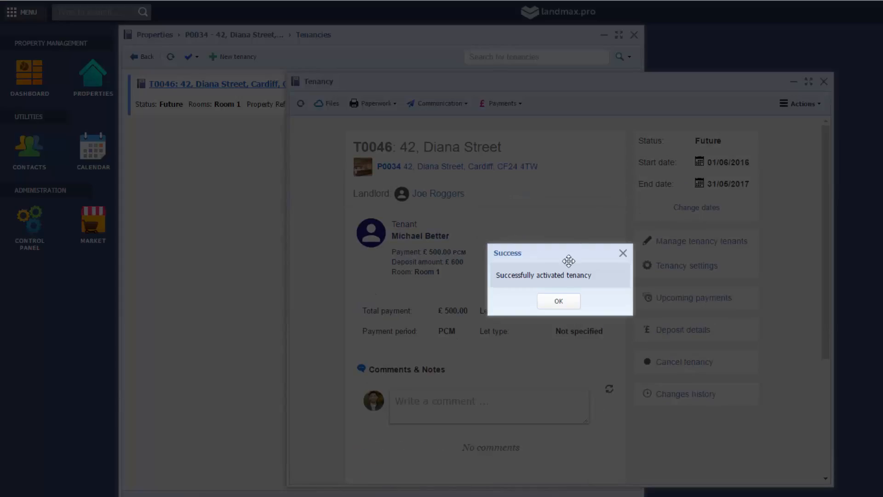
pyautogui.click(564, 302)
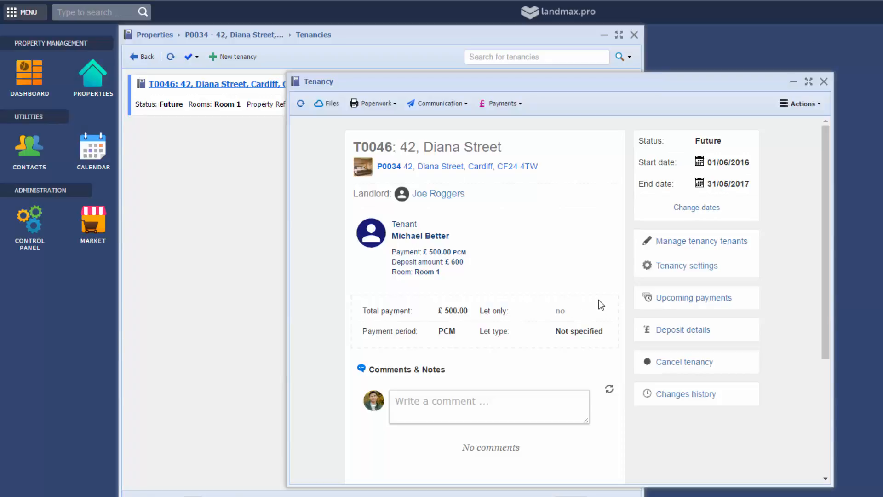
# Open the tenant's payments dashboard from the tenancy to review the payment activities
pyautogui.click(510, 103)
pyautogui.click(524, 164)
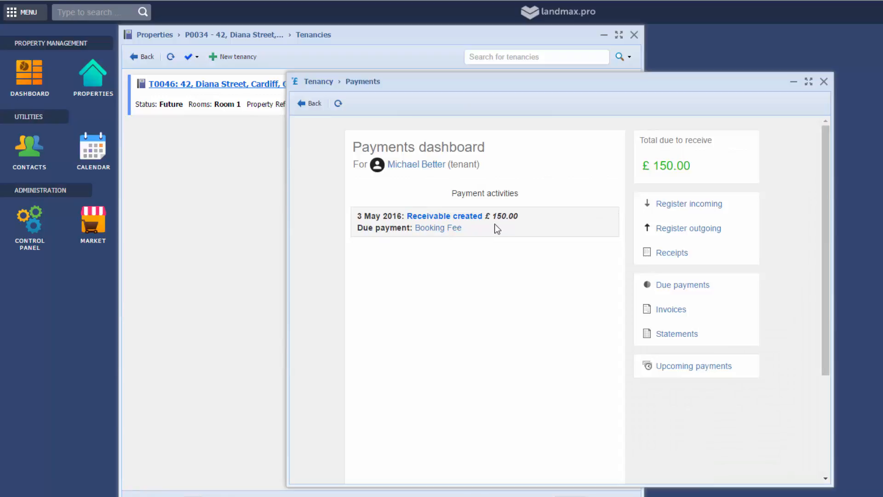
# Select the Booking Fee in the tenant's due payments and add it to a new invoice
pyautogui.click(695, 289)
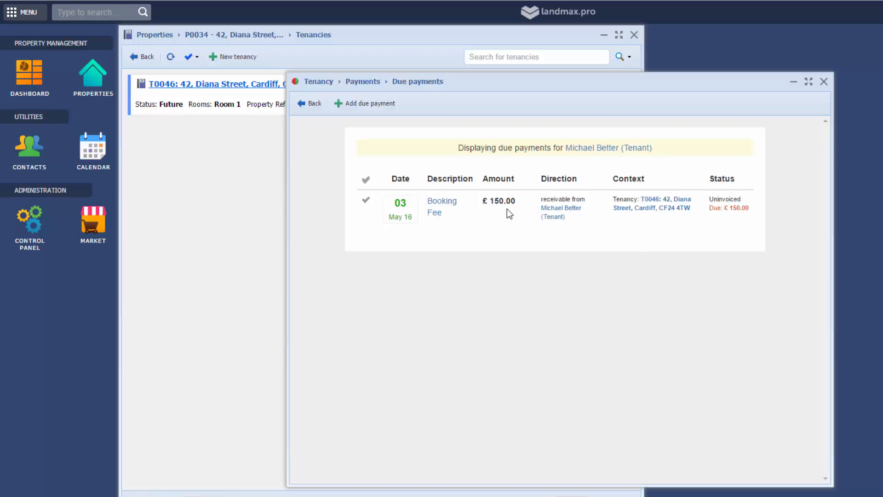
pyautogui.click(367, 201)
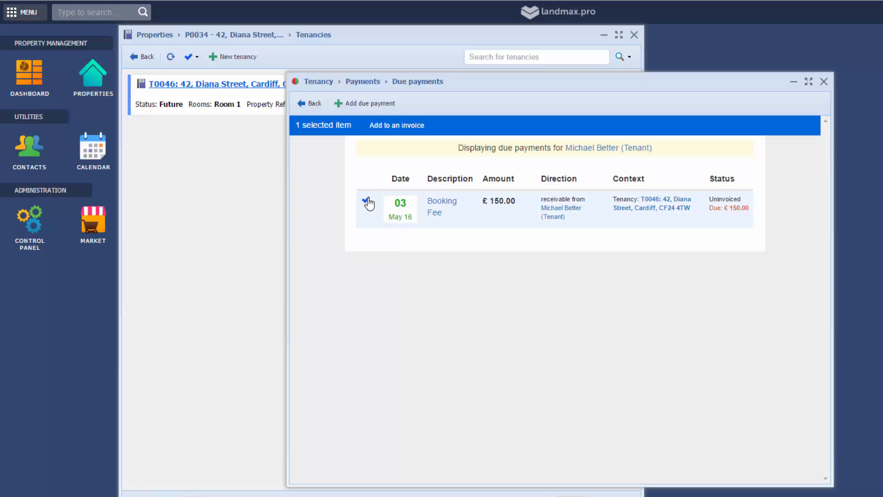
pyautogui.click(406, 130)
pyautogui.click(503, 304)
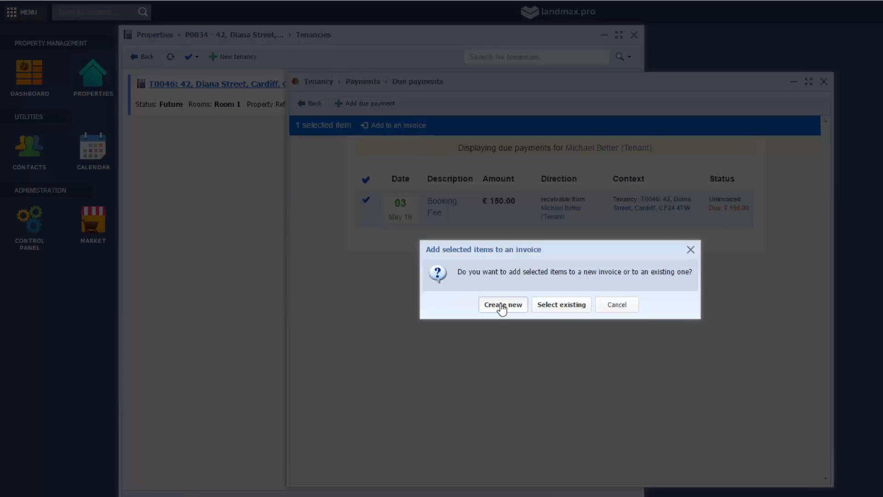
pyautogui.click(705, 360)
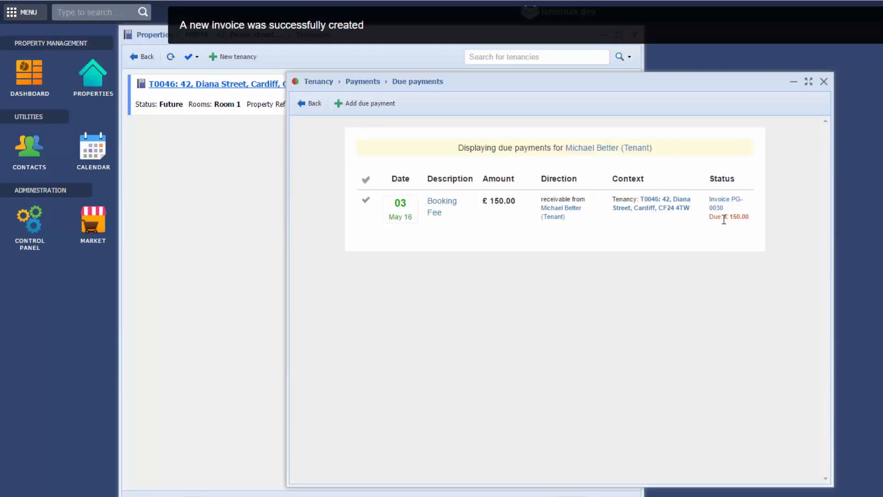
# Review the booking fee's invoice from both the due payments and the tenant's invoices list, and return to the payments dashboard
pyautogui.click(716, 208)
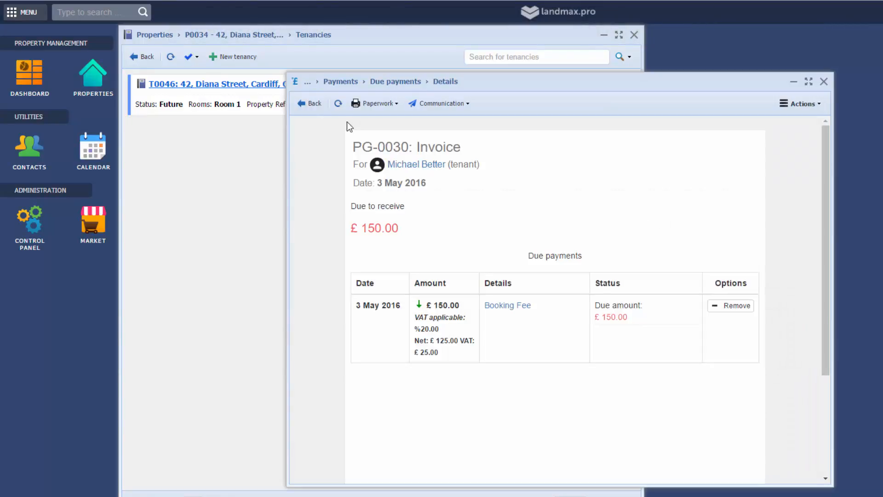
pyautogui.click(310, 103)
pyautogui.click(309, 103)
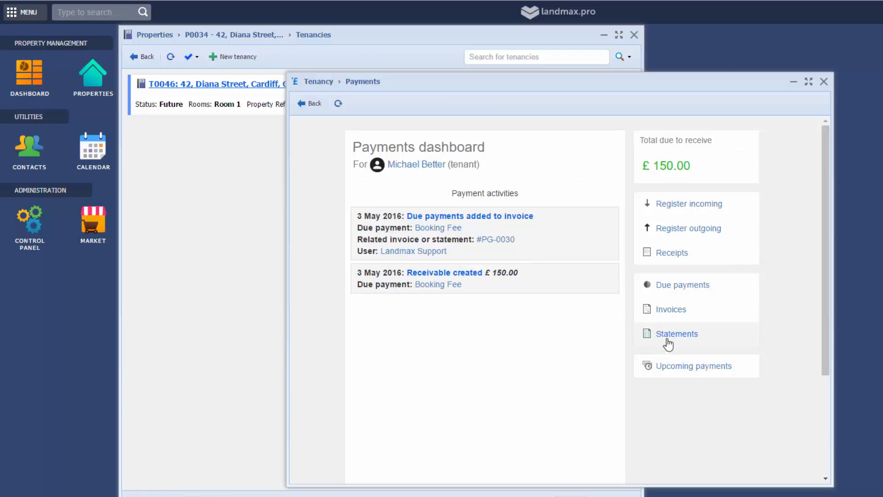
pyautogui.click(670, 310)
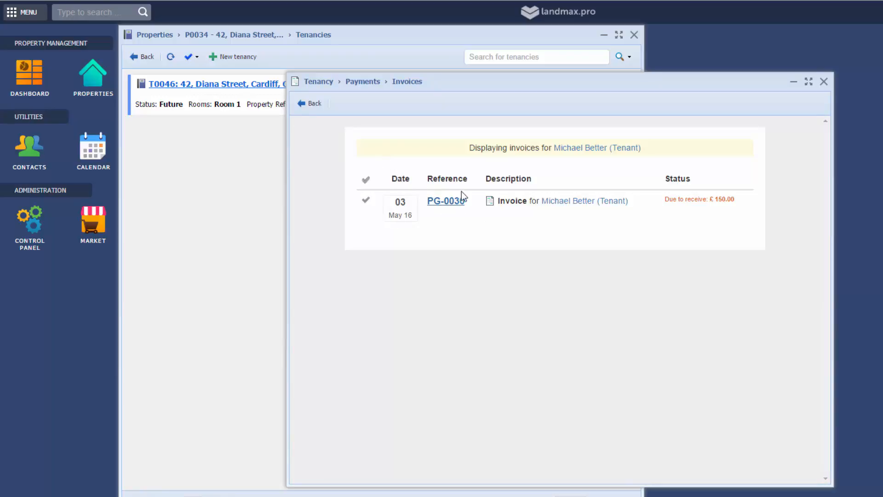
pyautogui.click(454, 205)
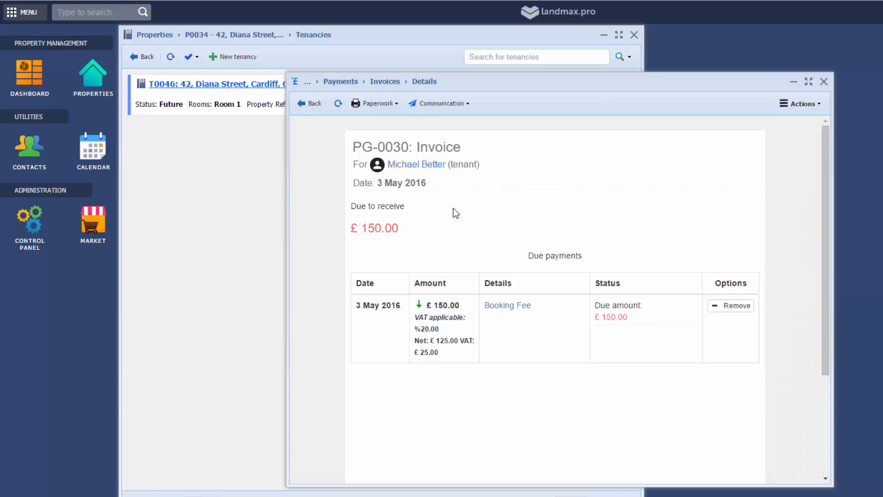
pyautogui.click(310, 103)
pyautogui.click(310, 104)
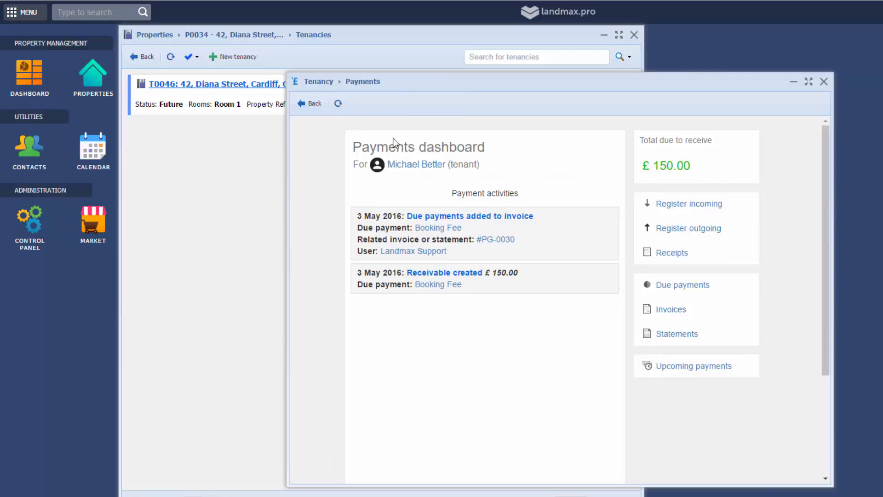
# Register an incoming cash payment of £150.00 from the tenant, choosing the agency account that receives it
pyautogui.click(717, 209)
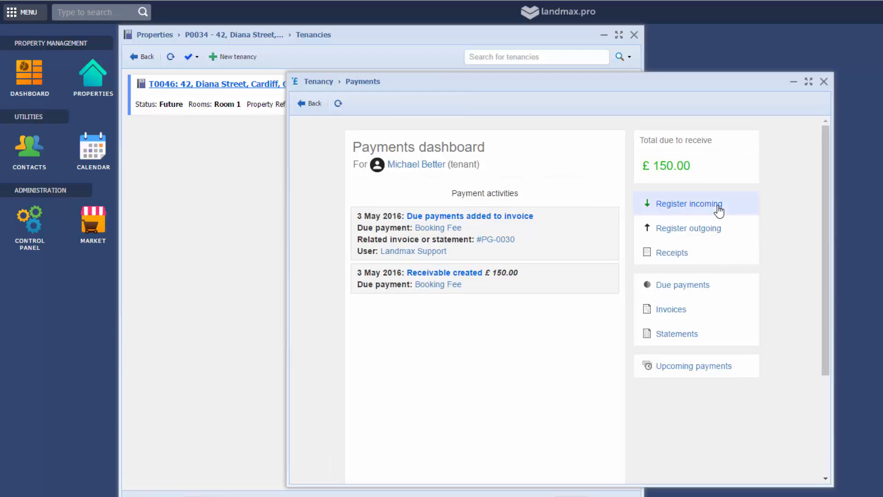
pyautogui.click(528, 212)
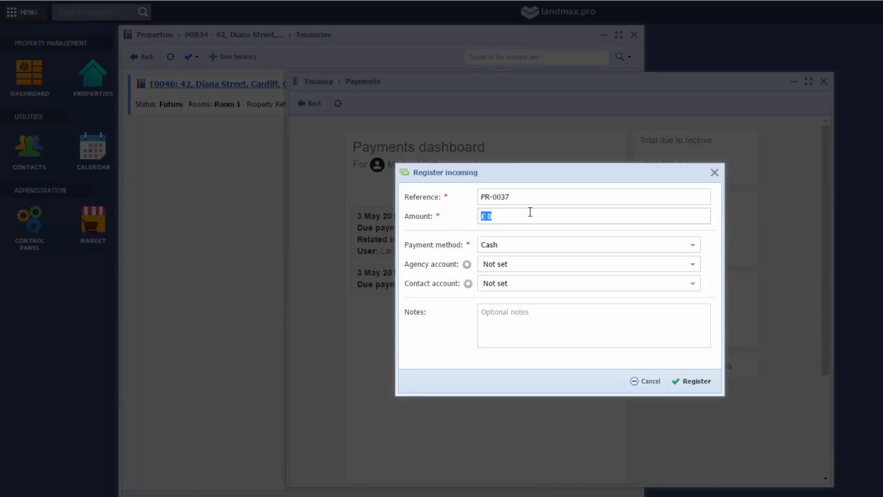
pyautogui.write('150')
pyautogui.click(520, 263)
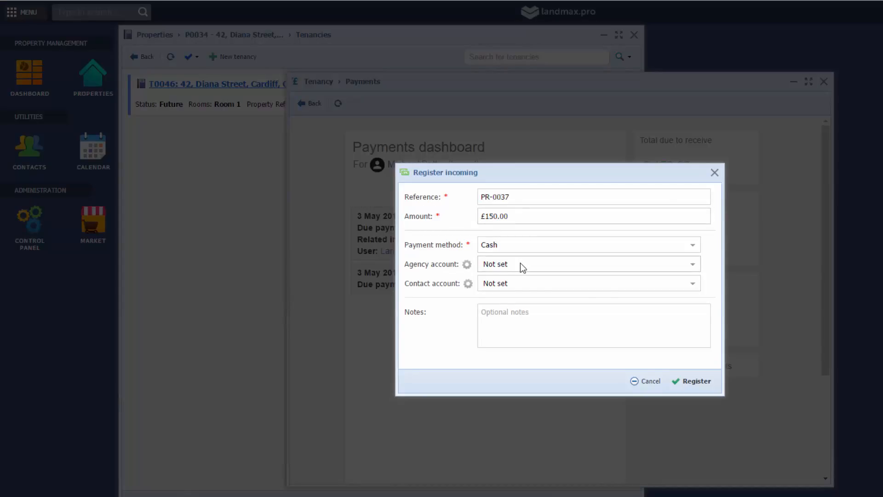
pyautogui.click(537, 304)
pyautogui.click(690, 382)
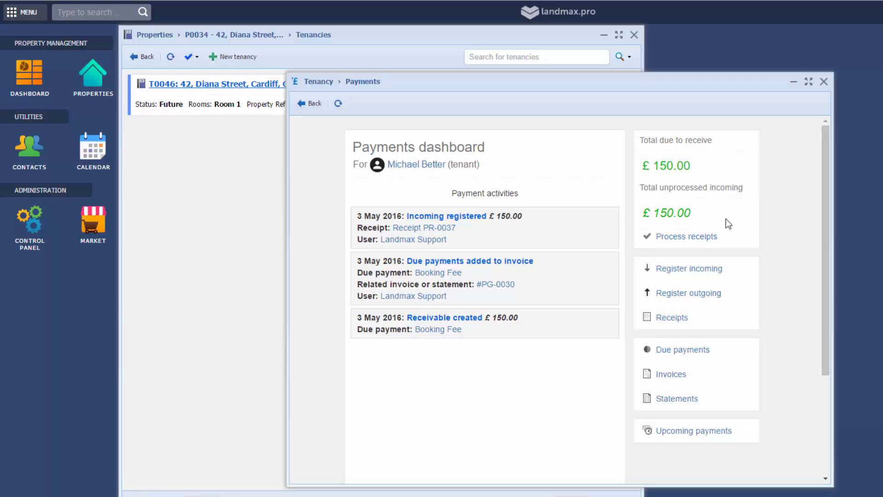
# Check the booking fee's status in the due payments and process the tenant's receipts from the payments dashboard
pyautogui.click(716, 347)
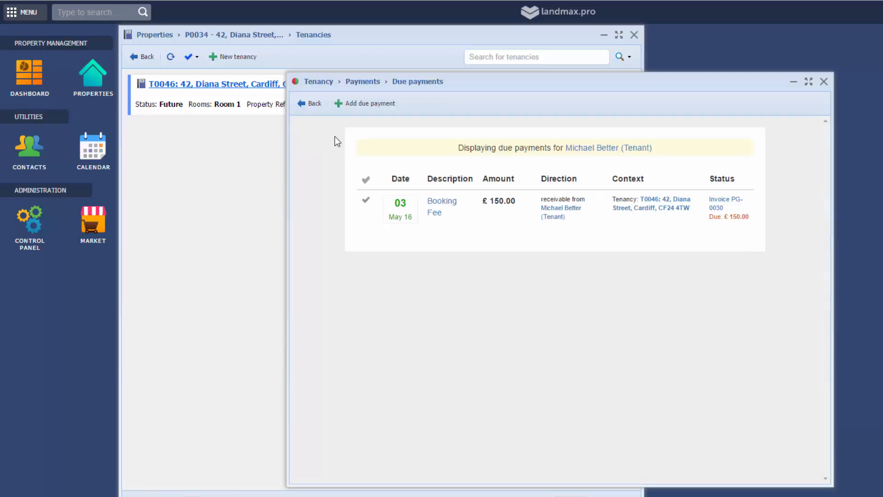
pyautogui.click(309, 103)
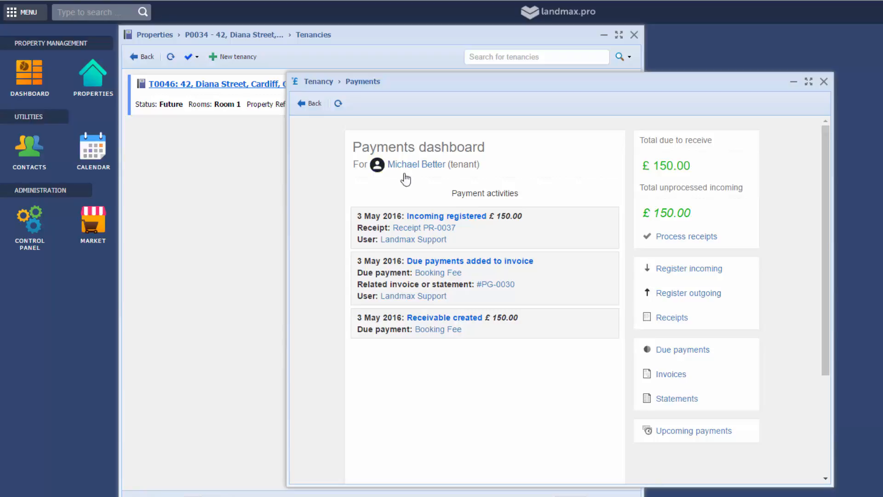
pyautogui.click(692, 239)
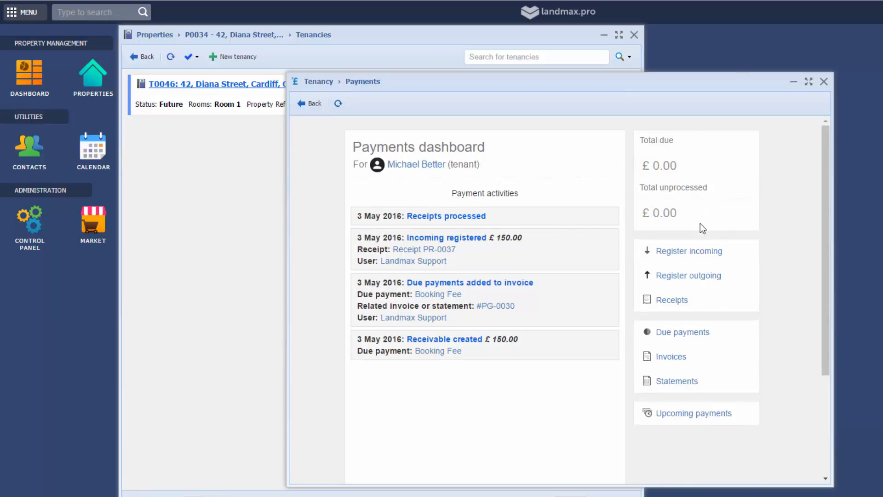
# Open the booking fee's invoice from the due payments, preview its Invoice/Statement Email and close the email without sending it
pyautogui.click(704, 339)
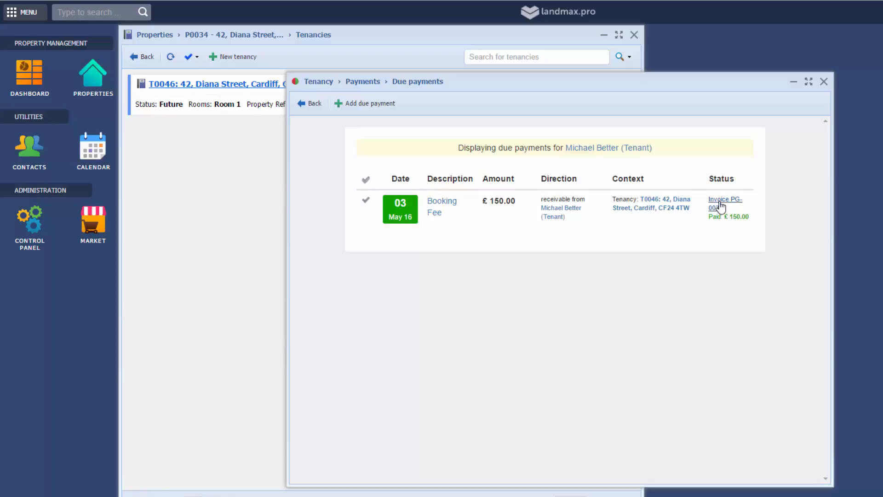
pyautogui.click(721, 206)
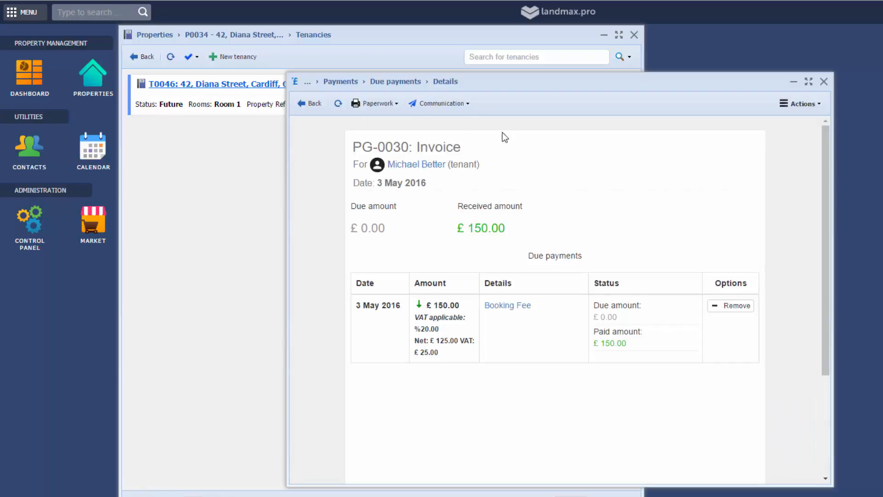
pyautogui.click(442, 104)
pyautogui.click(456, 123)
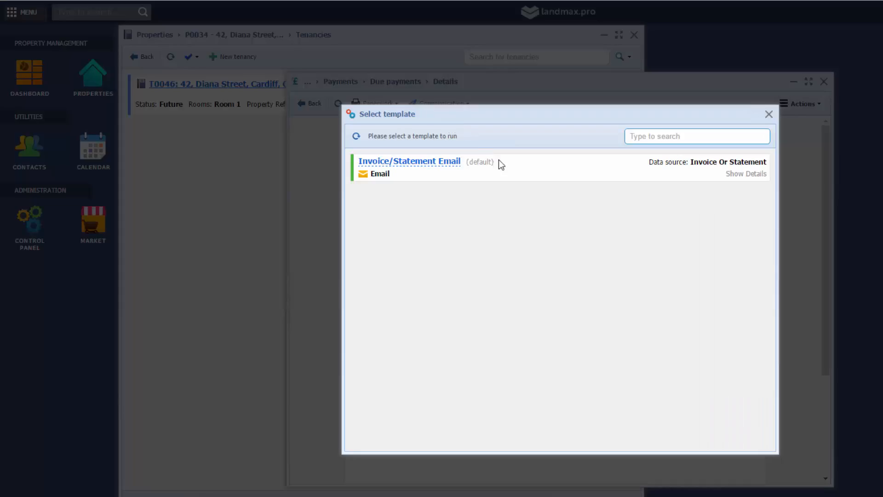
pyautogui.click(424, 167)
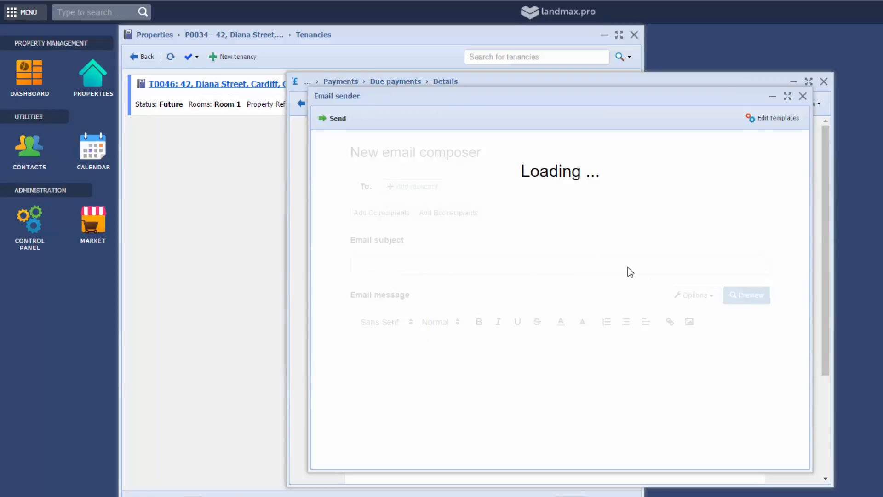
pyautogui.click(742, 295)
pyautogui.scroll(-4, 692, 301)
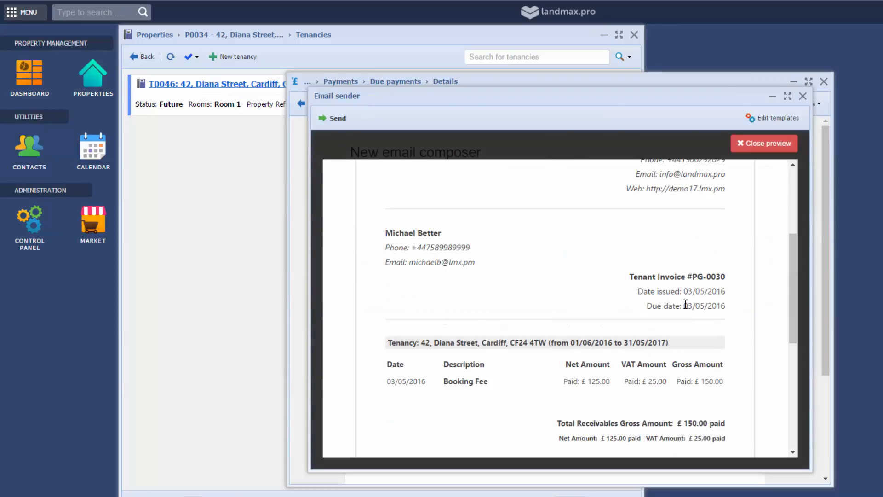
pyautogui.scroll(-1, 691, 299)
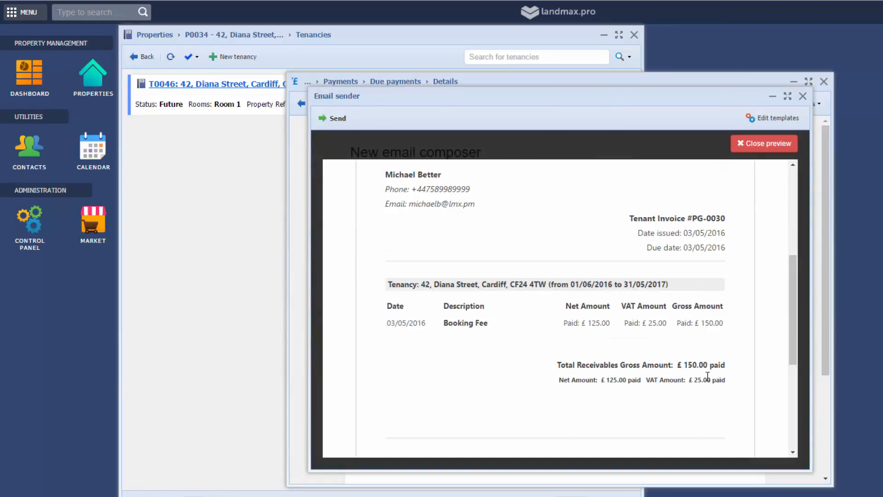
pyautogui.click(743, 145)
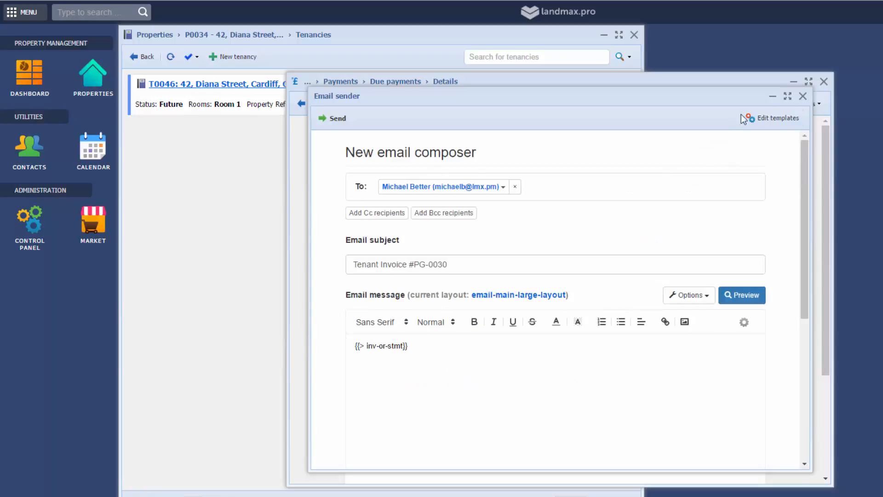
pyautogui.click(801, 98)
# Return to the payments dashboard and open the tenant's payment receipt from the receipts list
pyautogui.click(313, 103)
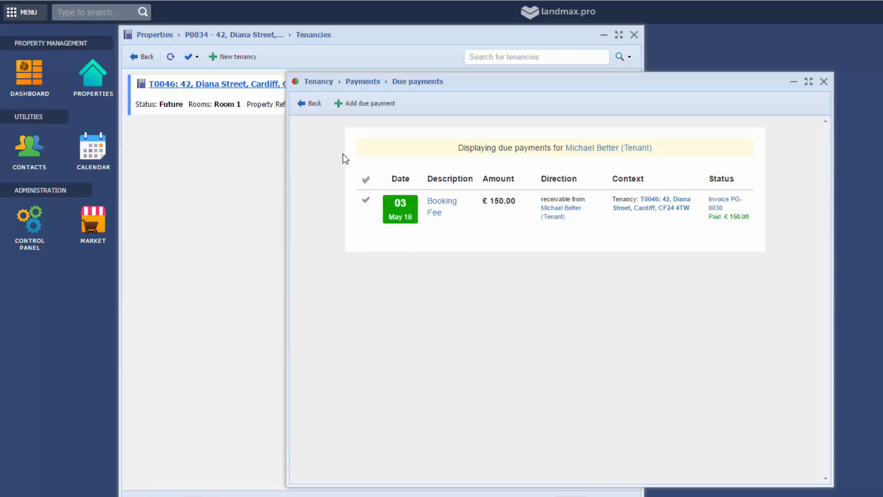
pyautogui.click(314, 104)
pyautogui.click(664, 300)
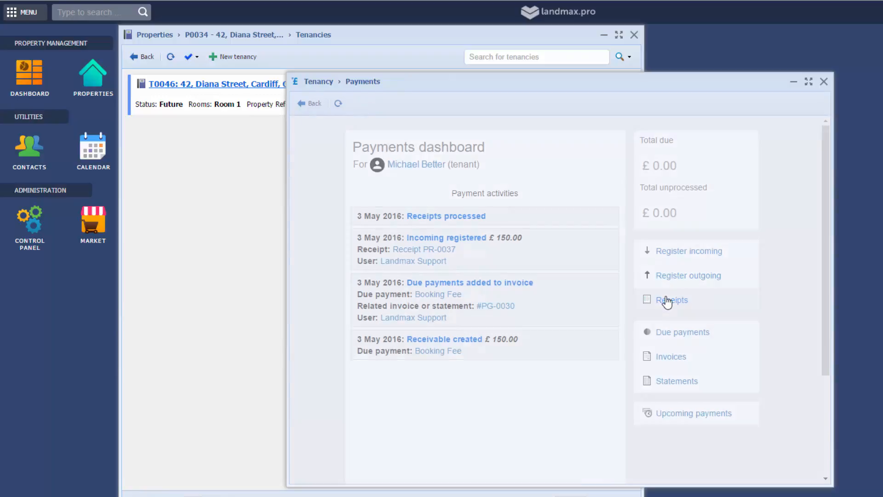
pyautogui.click(445, 201)
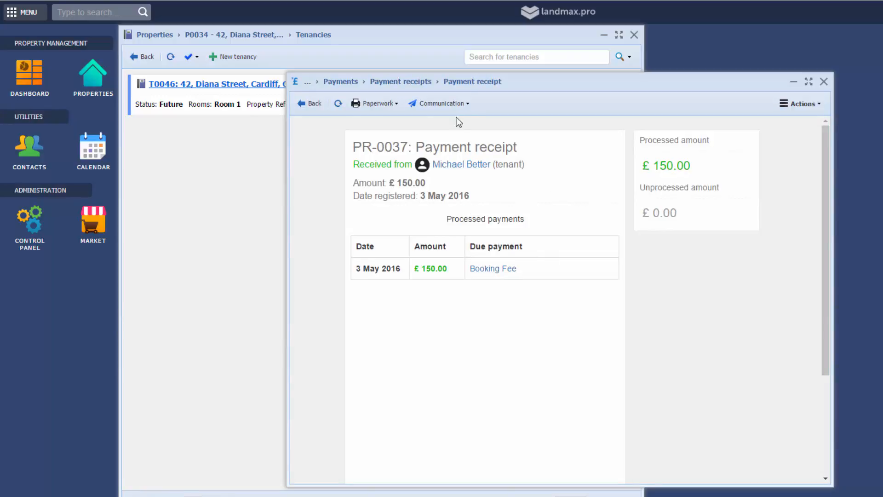
# Preview the receipt's message using the Payment Receipt Email template, and return to the email composer
pyautogui.click(441, 103)
pyautogui.click(460, 132)
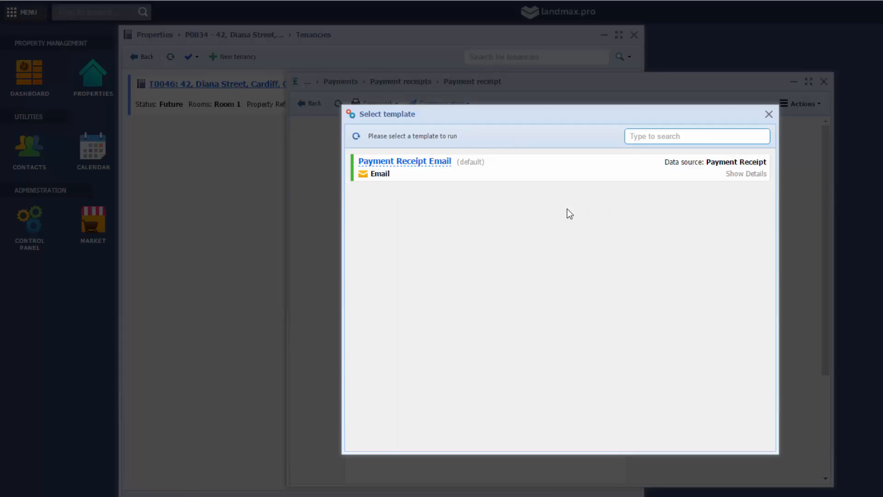
pyautogui.click(443, 163)
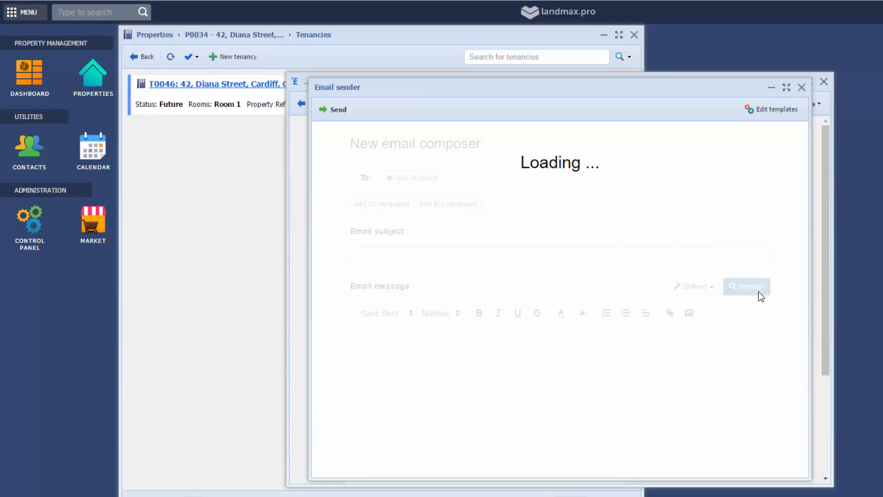
pyautogui.click(749, 290)
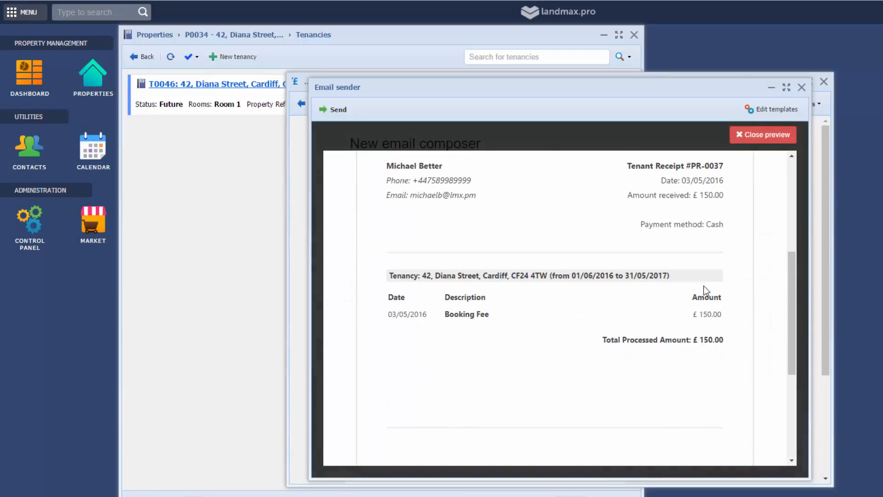
pyautogui.click(759, 136)
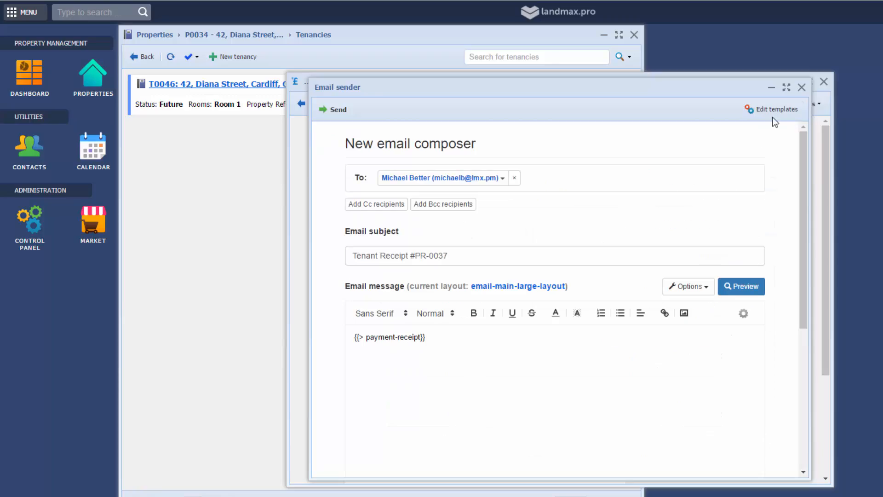